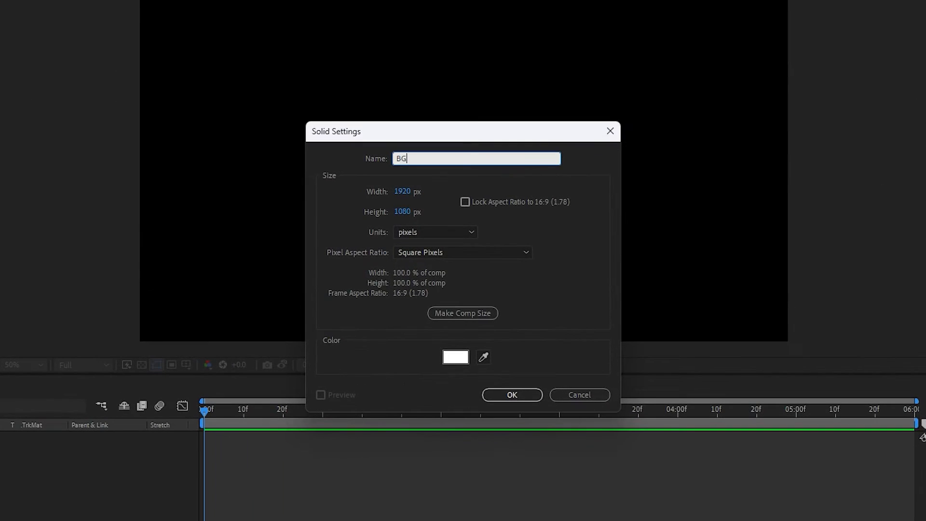
Create the BG solid and apply the Fill effect to it.
left_click(513, 395)
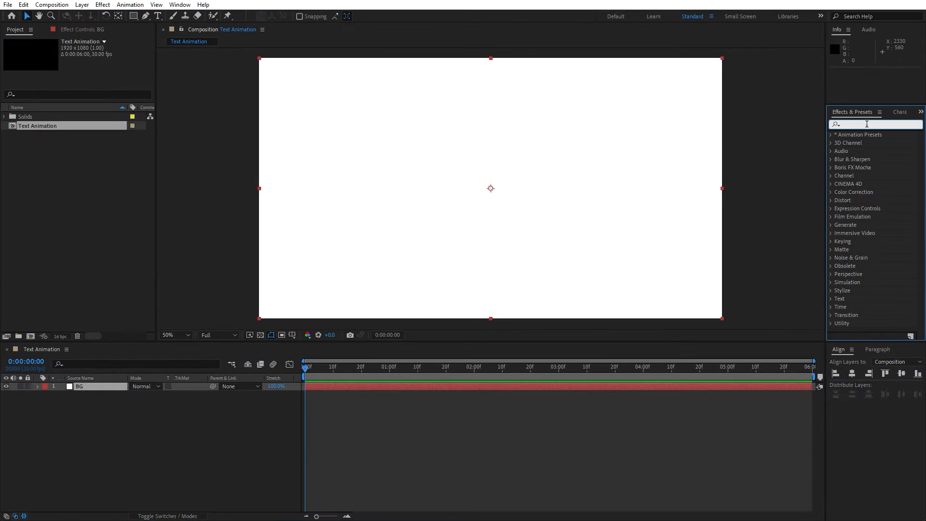
left_click(867, 124)
type("fill")
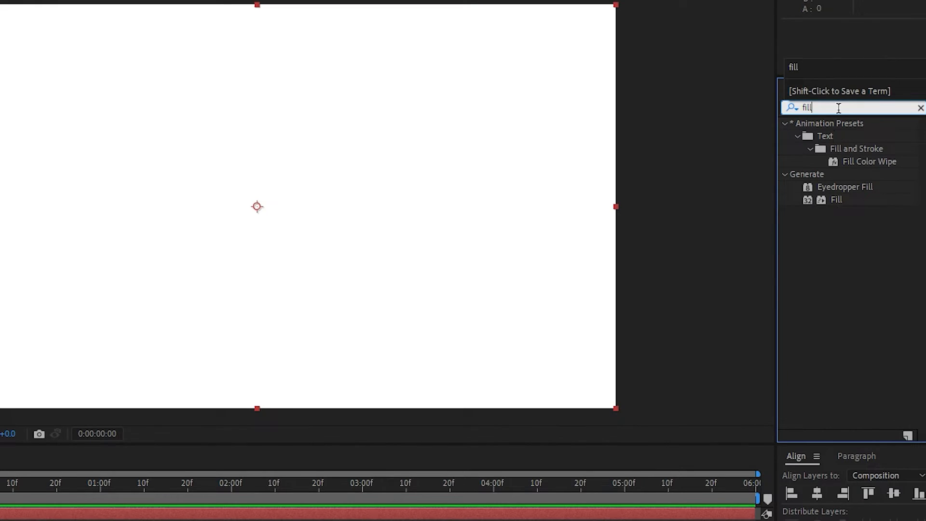
left_click_drag(836, 199, 101, 384)
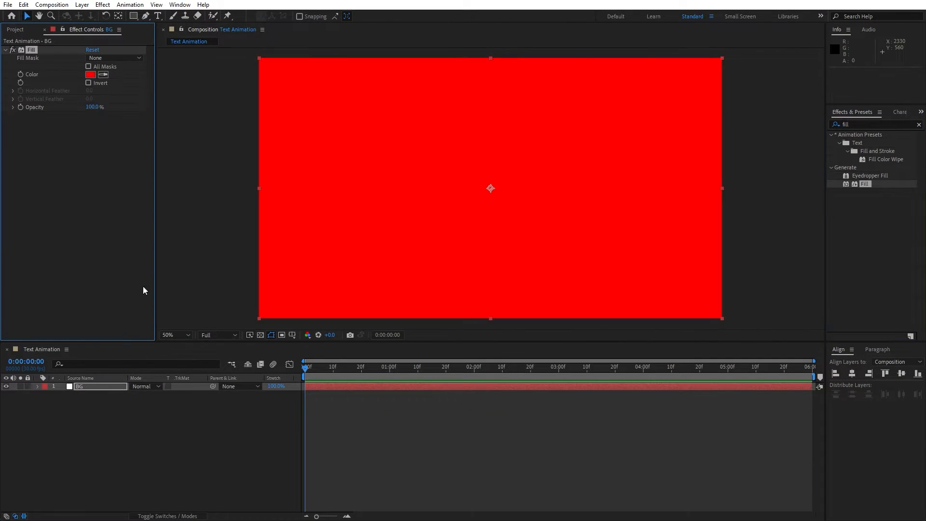
Set the Fill colour to black (000000) and return to the project view.
left_click(94, 75)
left_click(188, 345)
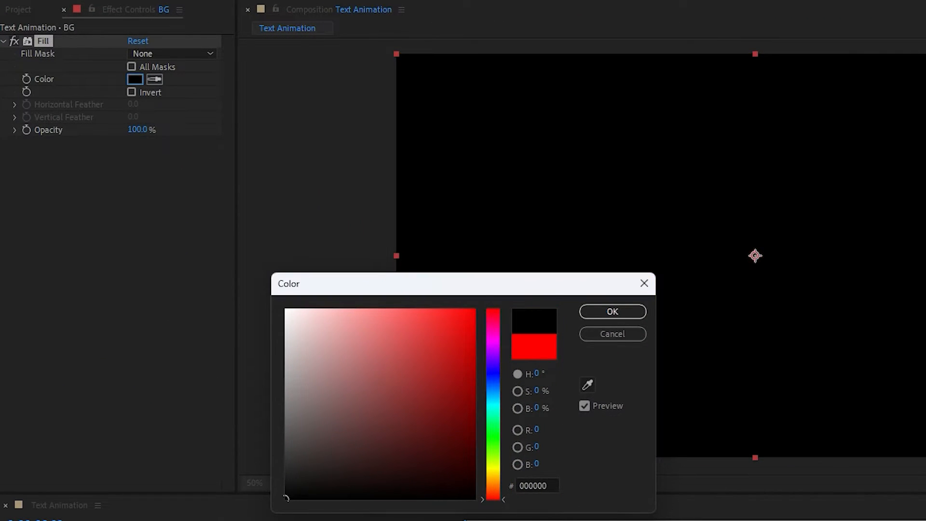
left_click(611, 312)
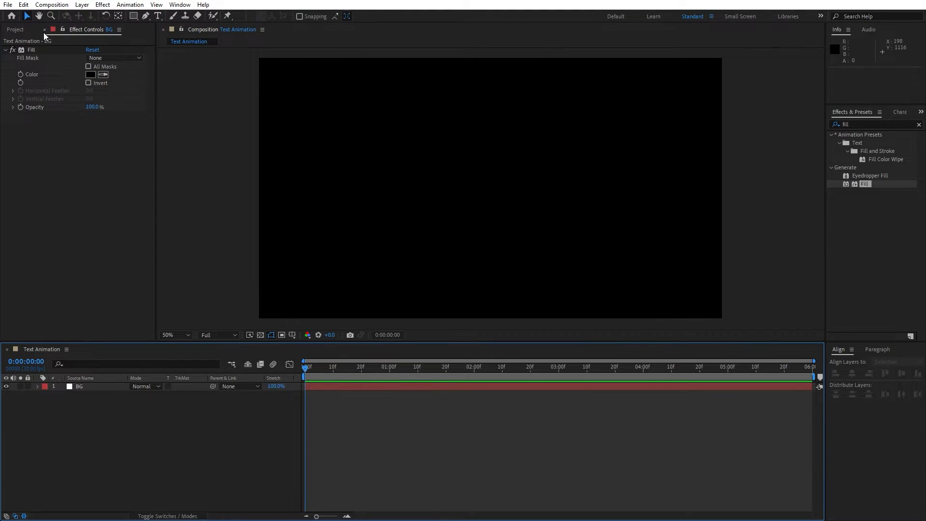
left_click(44, 30)
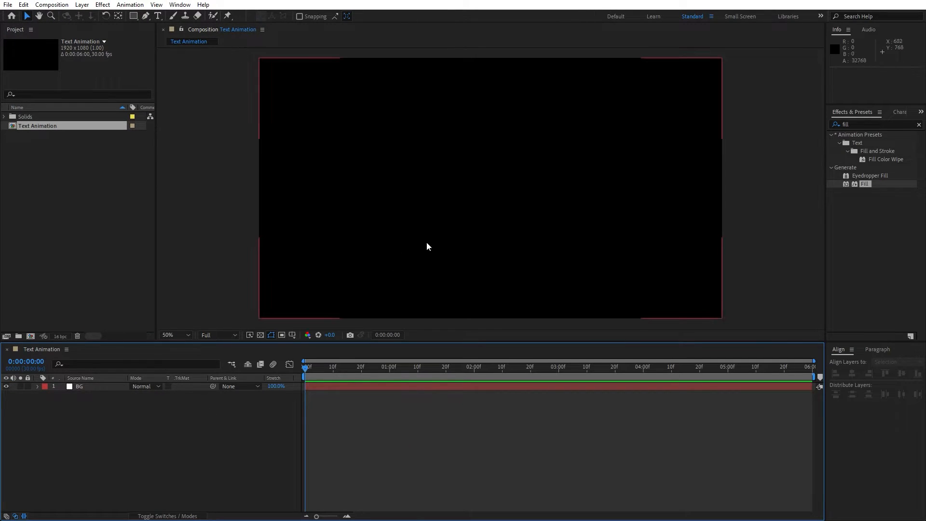
Add a text layer reading 'Awesome' in the composition.
key("ctrl+t")
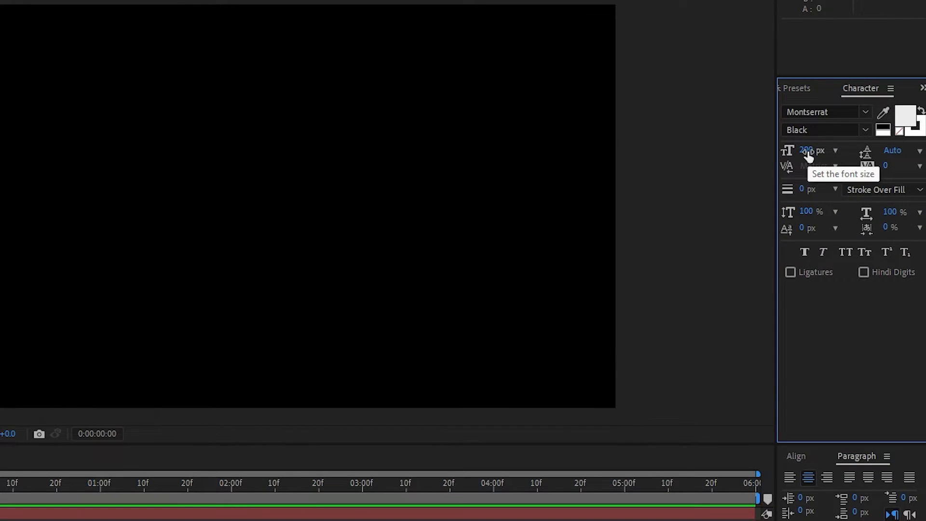
left_click(176, 207)
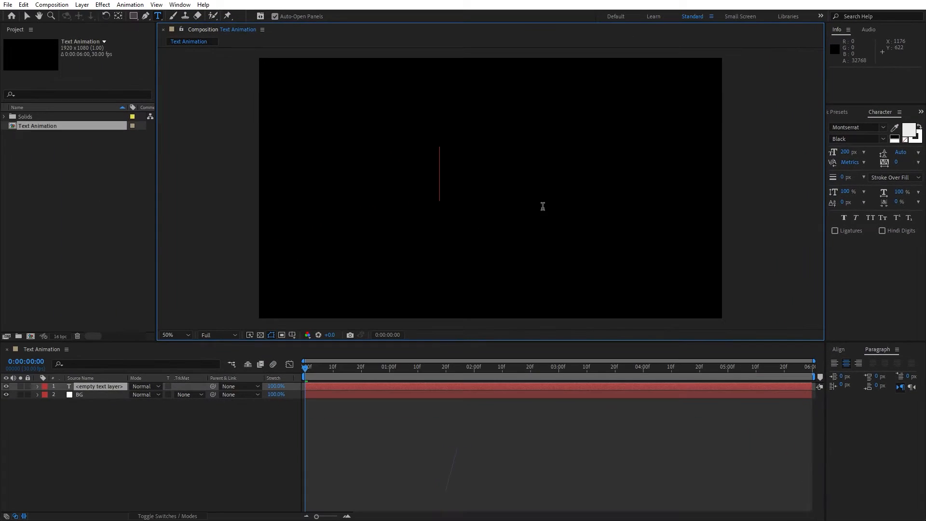
type("AAw")
key("BackSpace")
key("BackSpace")
type("wesome")
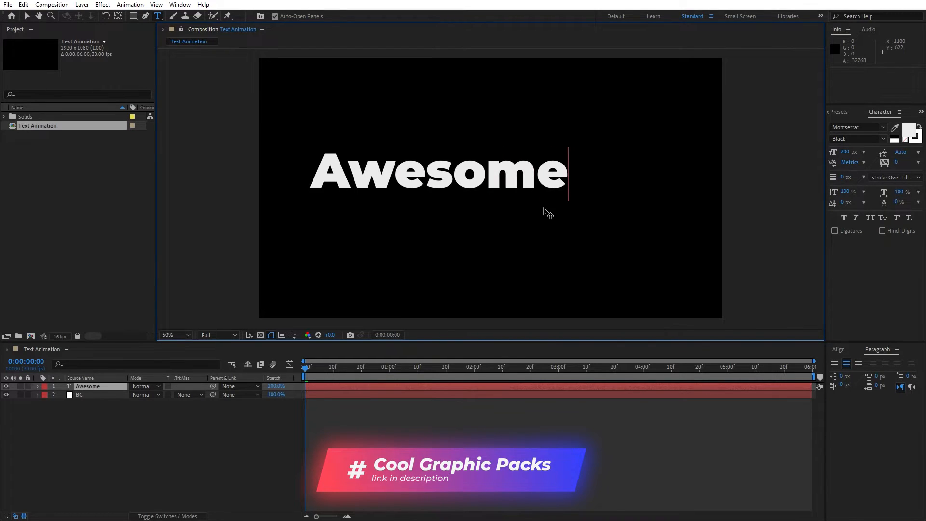
left_click(161, 421)
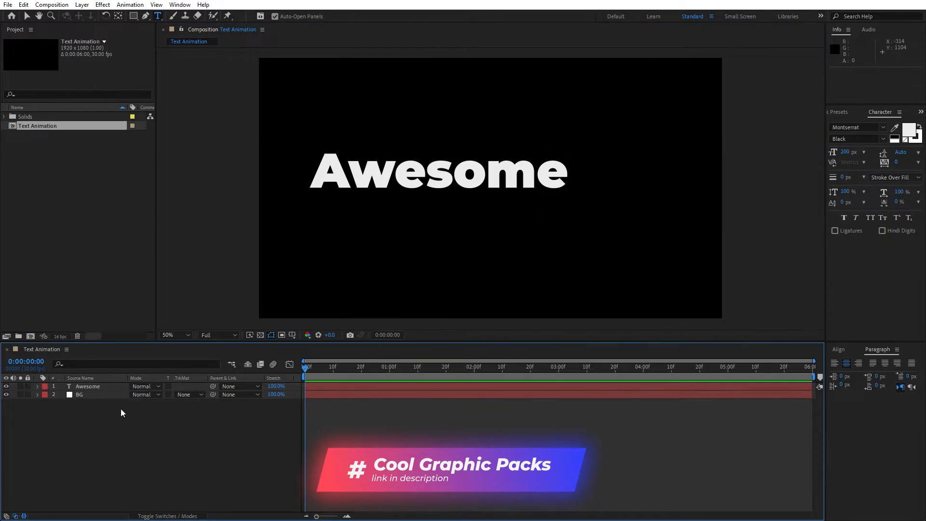
Centre the Awesome text layer horizontally and vertically using the Align panel.
left_click(94, 387)
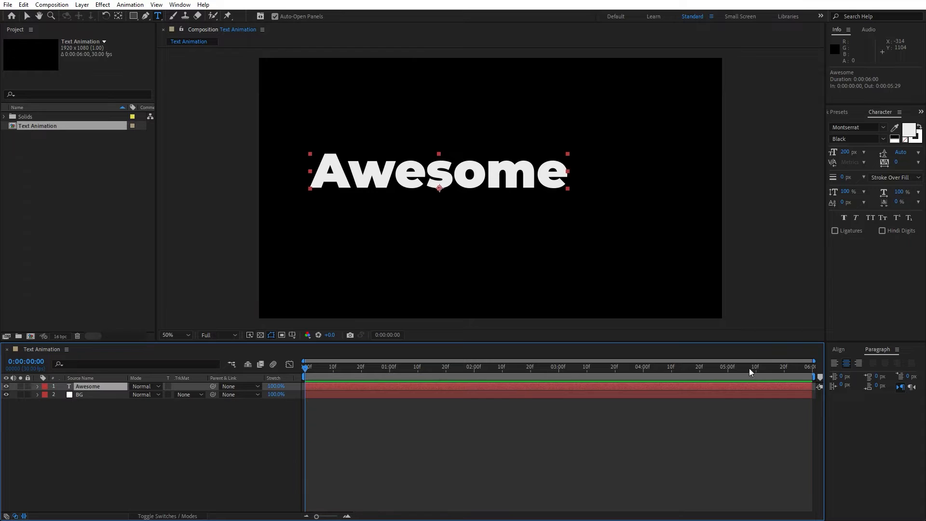
left_click(838, 349)
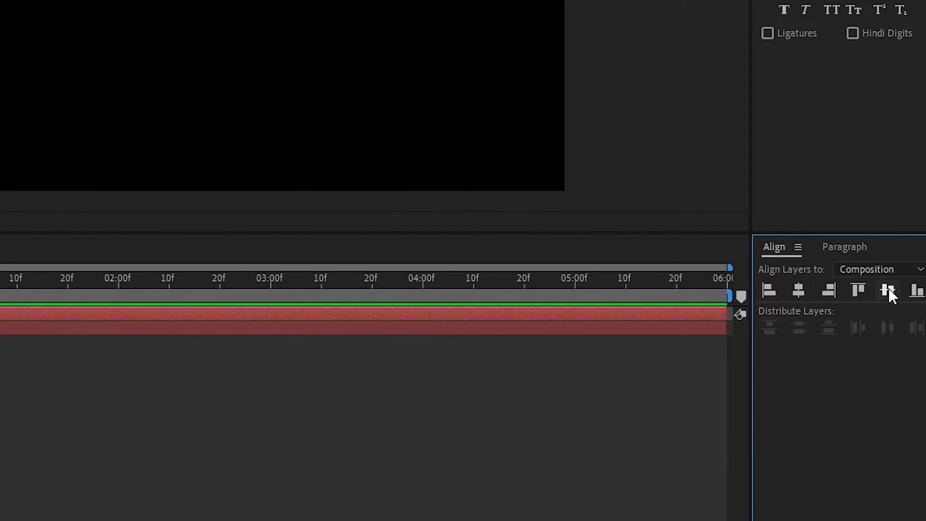
left_click(888, 288)
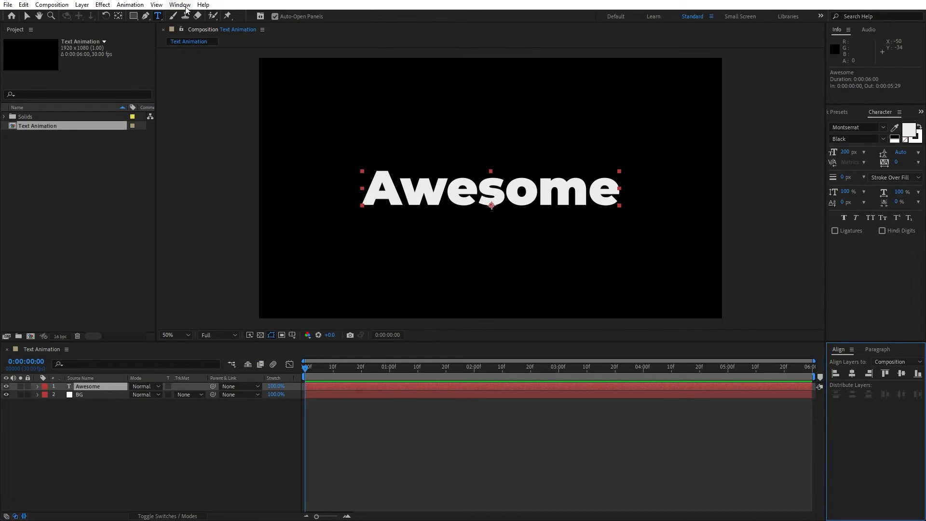
left_click(186, 6)
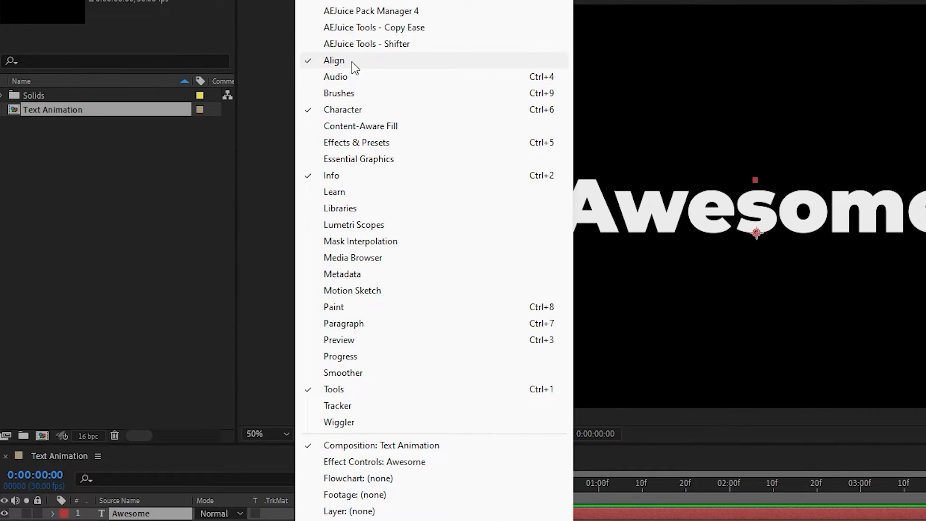
left_click(351, 62)
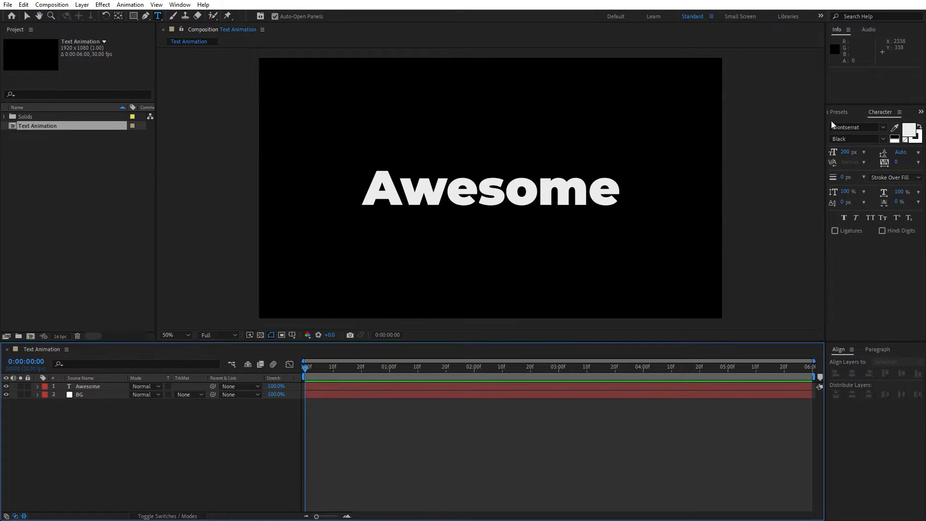
Apply the Median effect to the Awesome text layer.
left_click(840, 112)
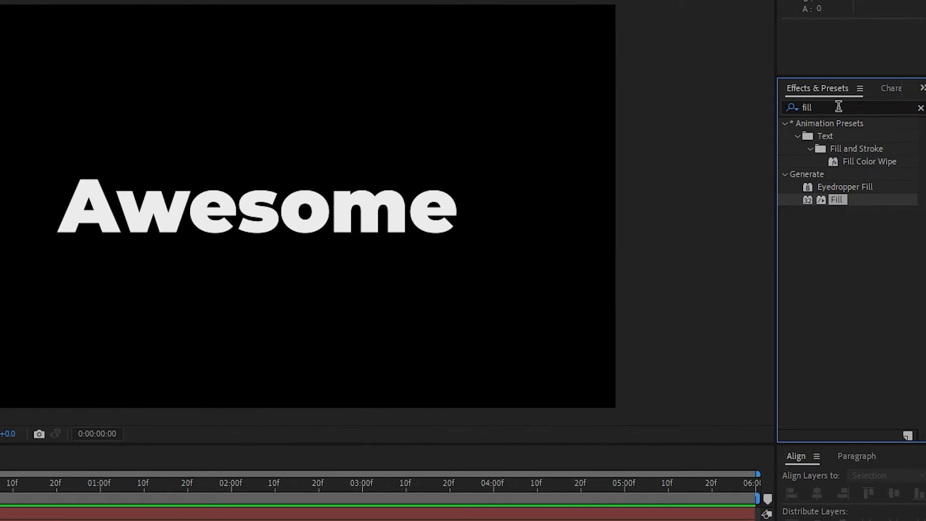
left_click(839, 106)
type("media")
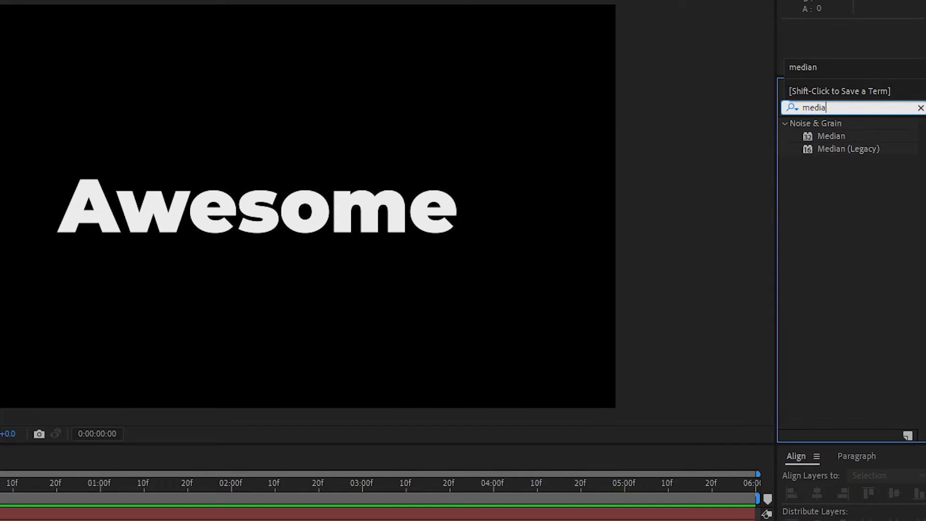
left_click(816, 137)
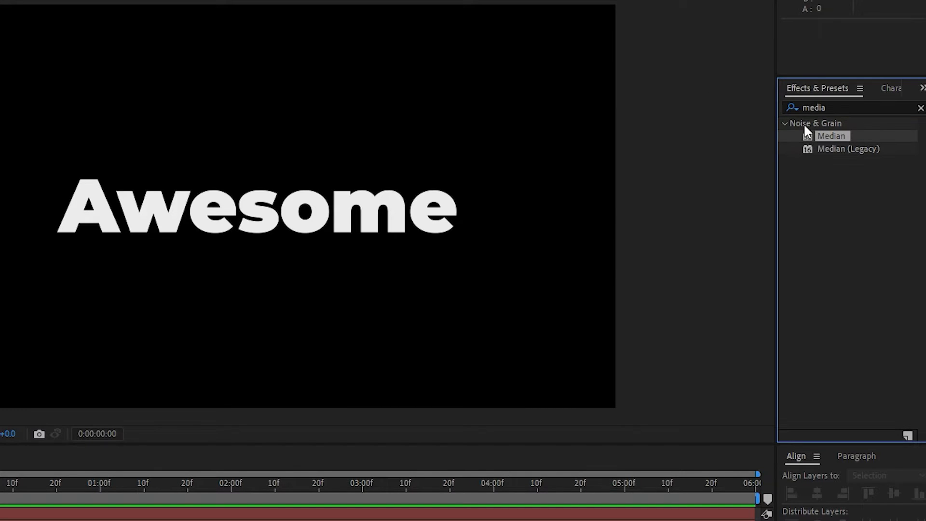
left_click_drag(831, 137, 117, 384)
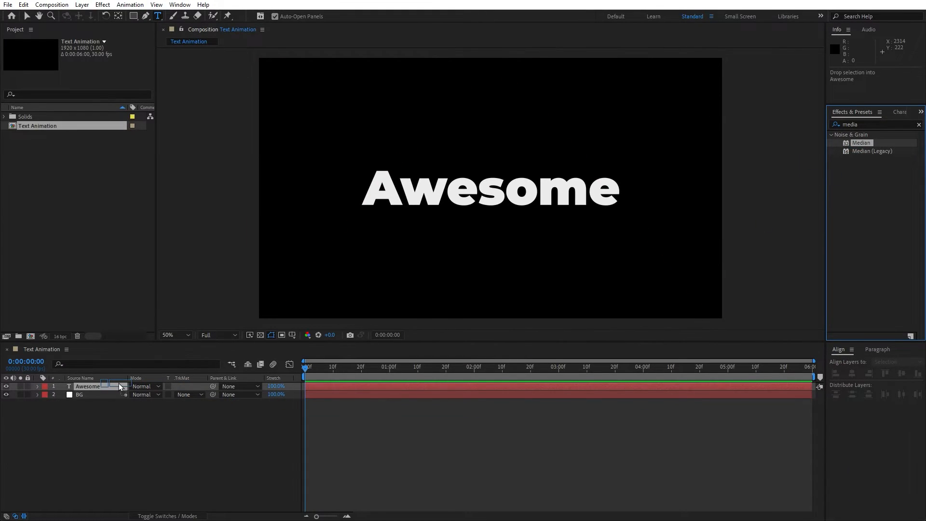
key("v")
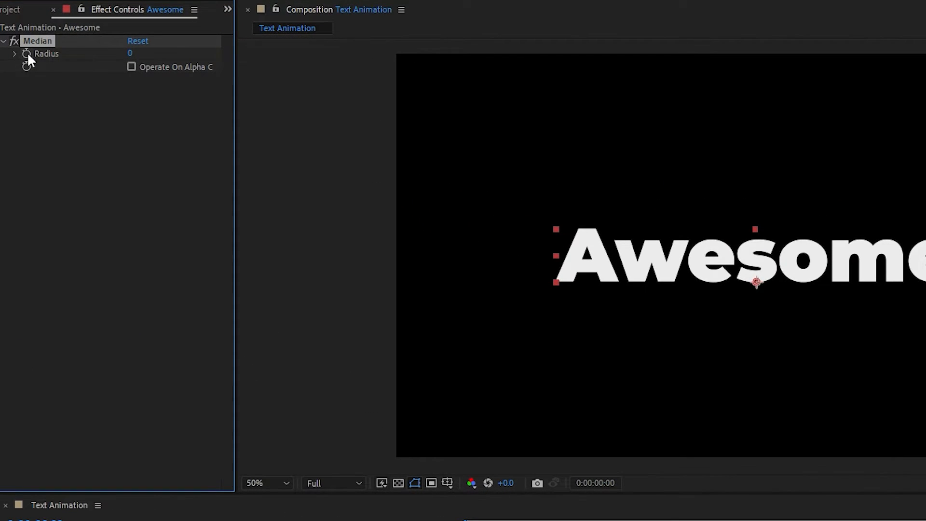
Keyframe Median Radius from 255 at 0 s to 0 at 2 s, then preview.
left_click_drag(130, 54, 273, 55)
left_click_drag(444, 62, 465, 64)
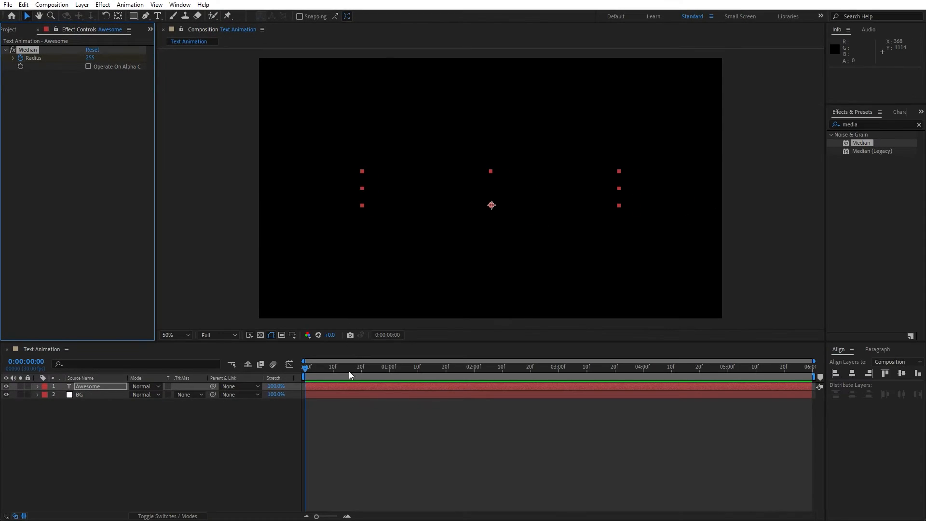
left_click_drag(349, 371, 475, 376)
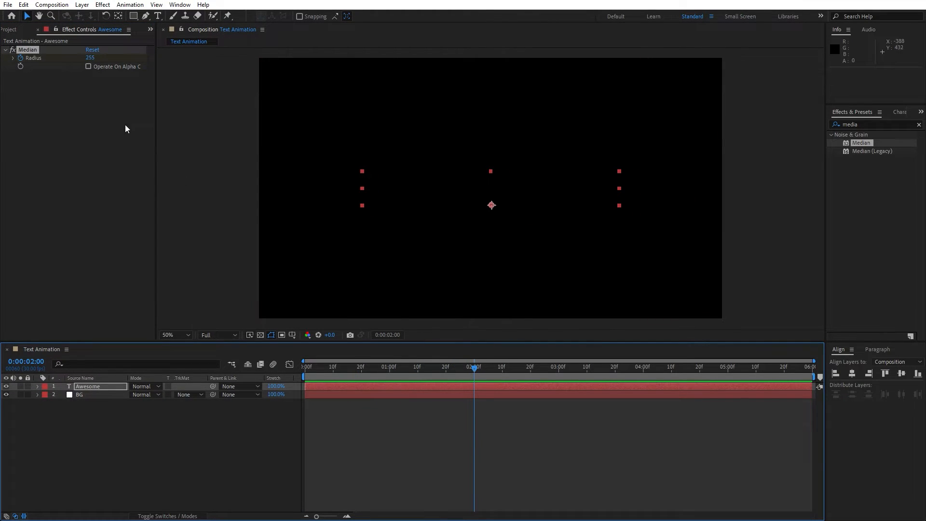
left_click(90, 58)
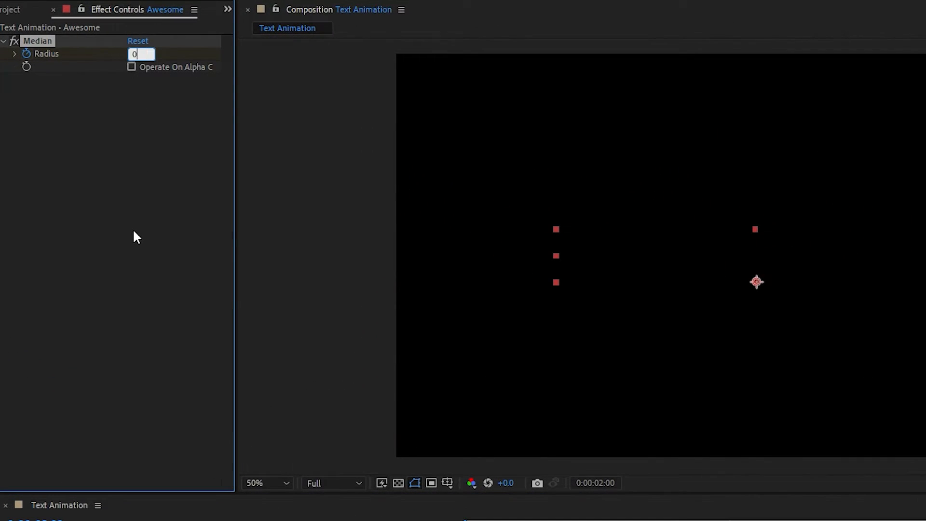
key("Return")
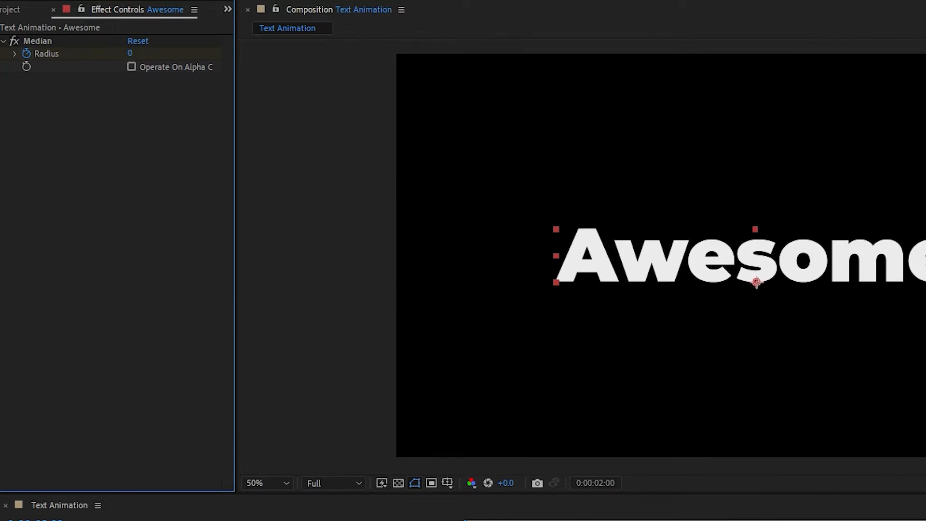
left_click_drag(325, 372, 377, 371)
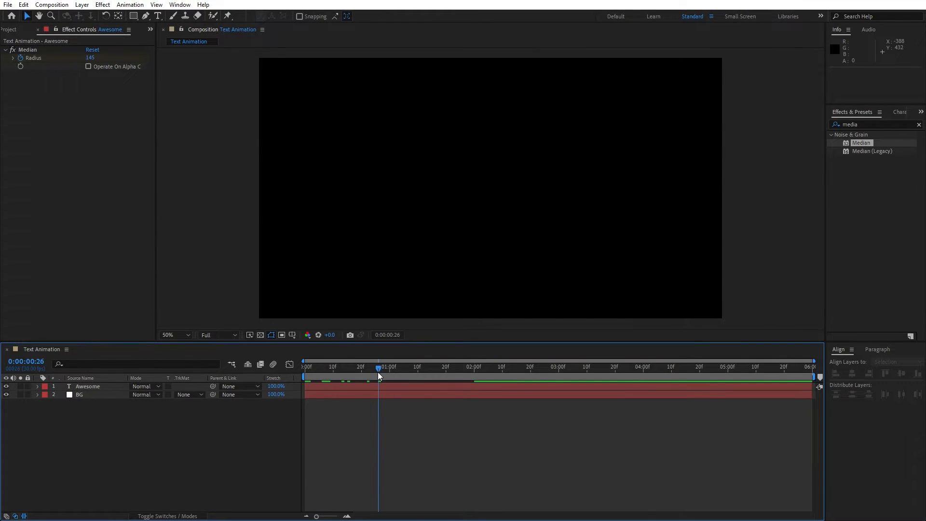
key("space")
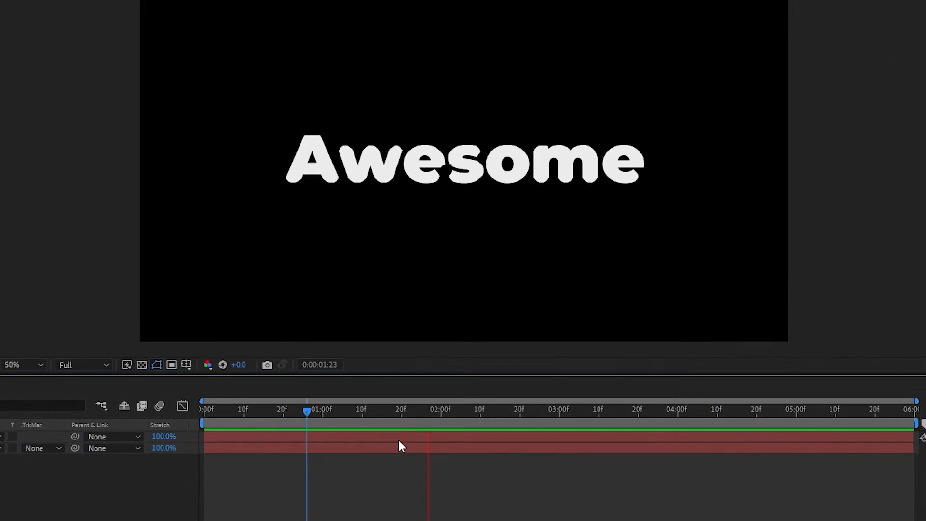
Apply the Brush Strokes effect to the Awesome layer at default settings.
left_click_drag(302, 417, 492, 417)
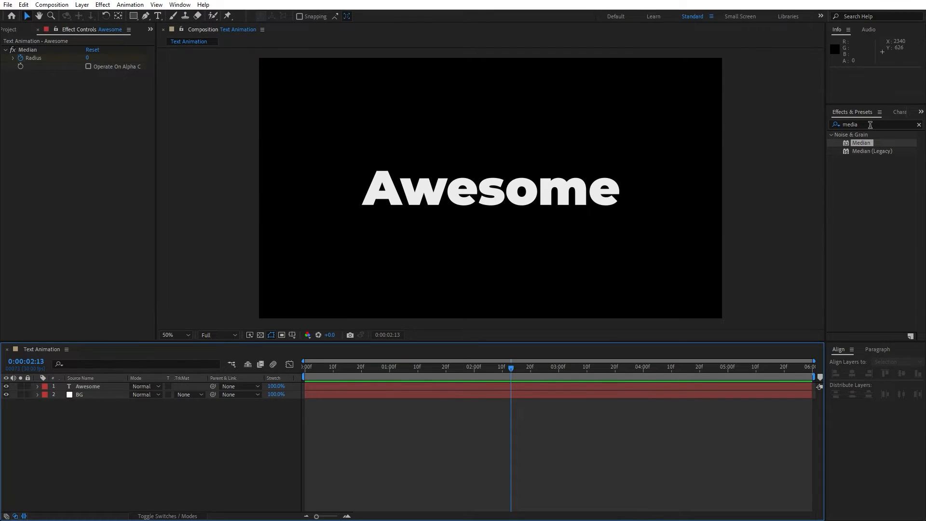
double_click(870, 124)
type("brush")
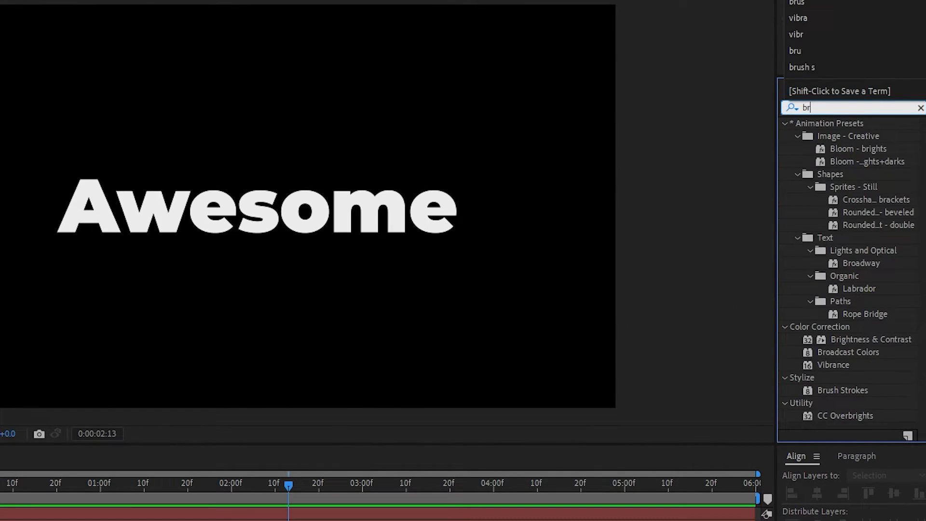
left_click(819, 138)
mouse_move(871, 143)
left_mouse_down()
mouse_move(160, 387)
mouse_move(134, 386)
left_mouse_up()
mouse_move(320, 369)
left_mouse_down()
mouse_move(489, 373)
mouse_move(455, 378)
mouse_move(466, 382)
left_mouse_up()
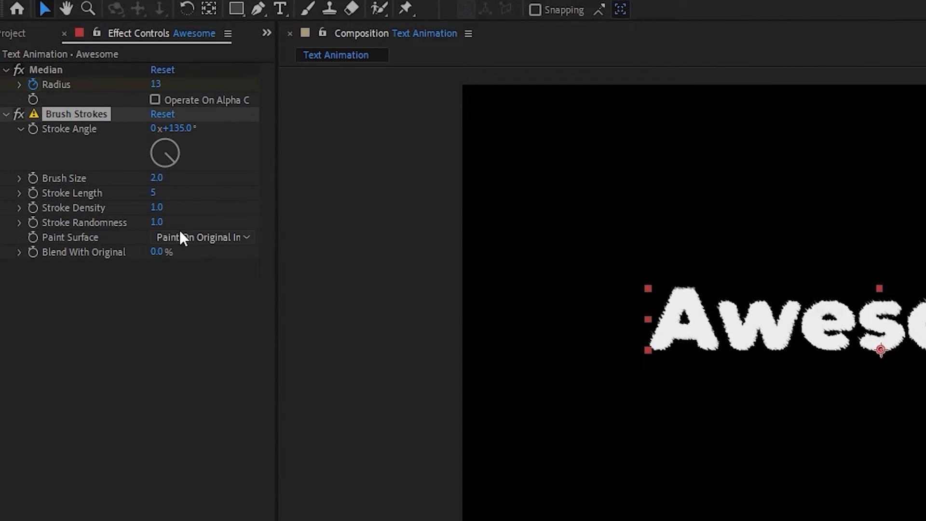
Set Brush Strokes to Paint On Transparent, Stroke Length 0, Randomness 2.0, and keyframe Stroke Length.
left_click(103, 142)
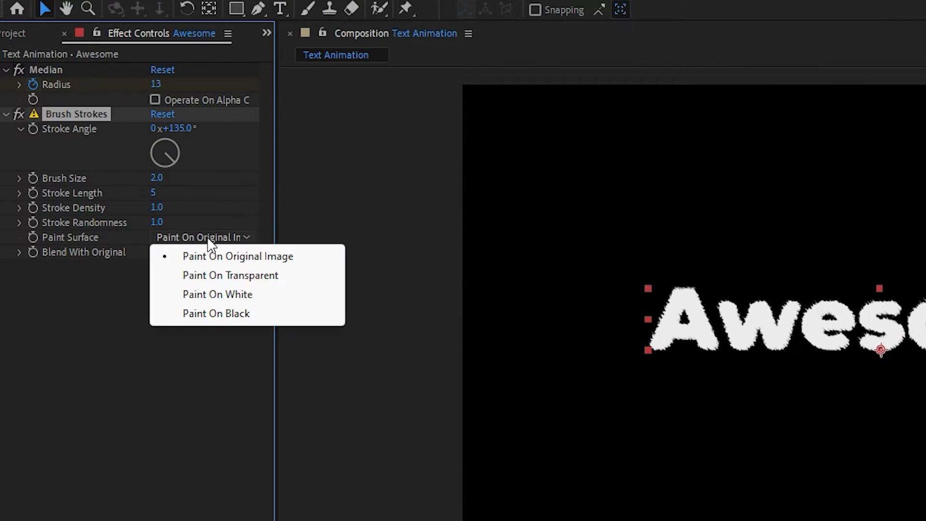
left_click(219, 279)
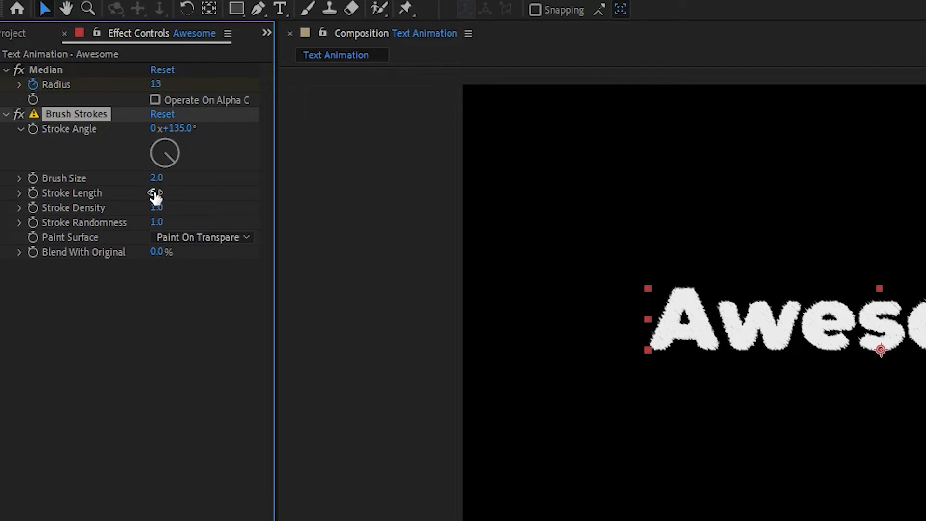
left_click_drag(155, 193, 55, 212)
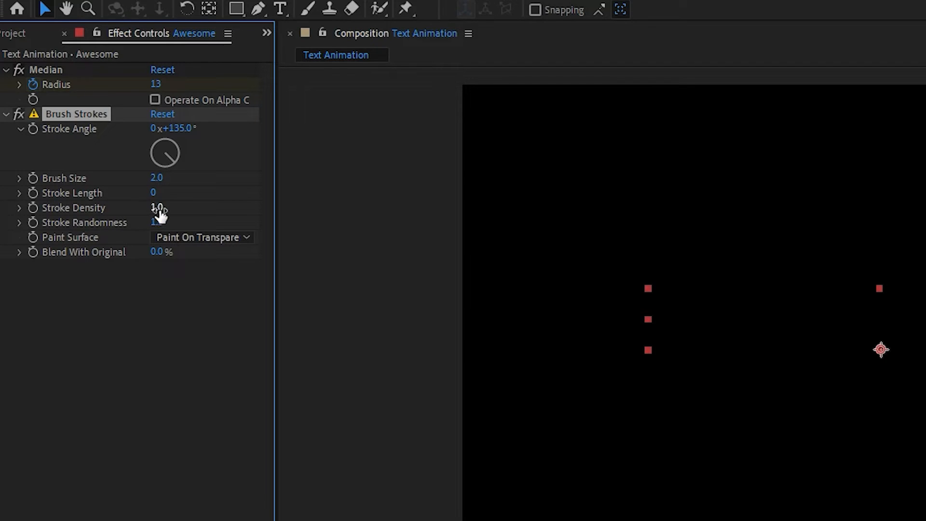
left_click_drag(158, 211, 137, 214)
left_click(156, 223)
key("Return")
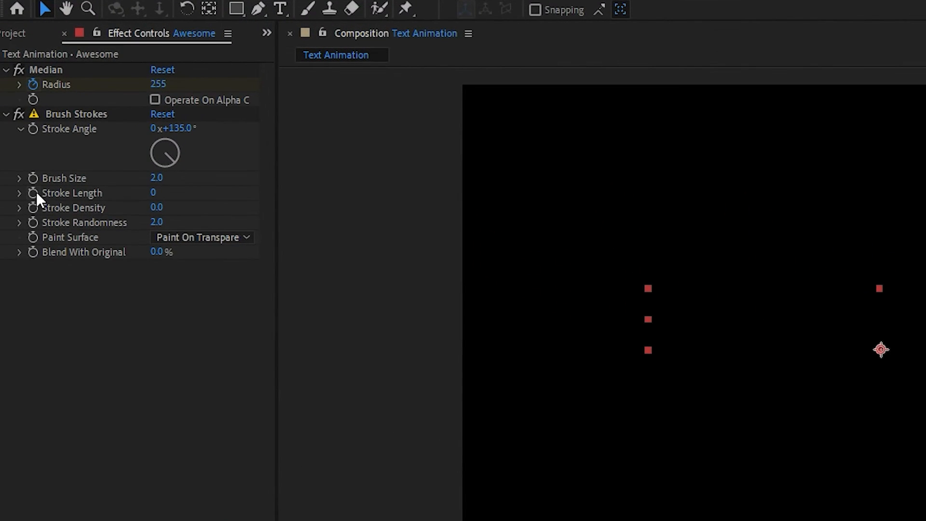
left_click(20, 118)
left_click_drag(381, 409, 531, 433)
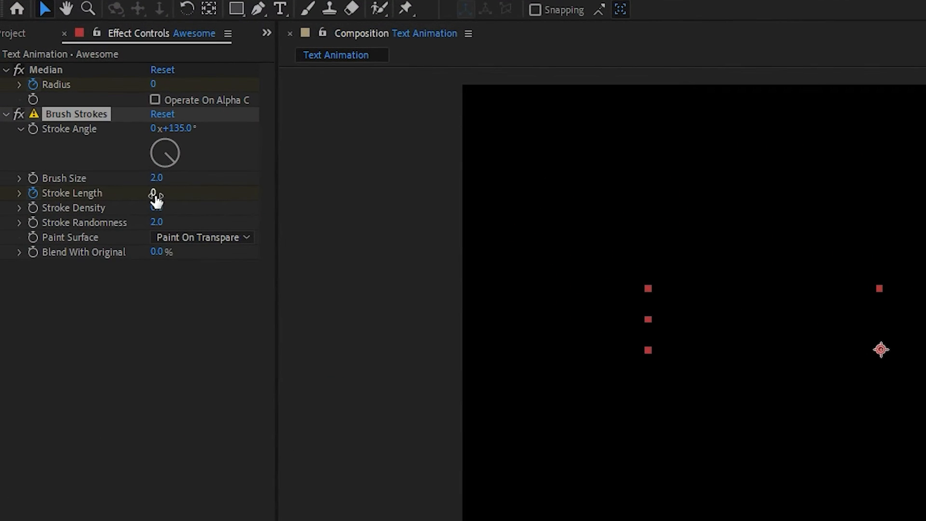
left_click(88, 118)
type("1")
key("Return")
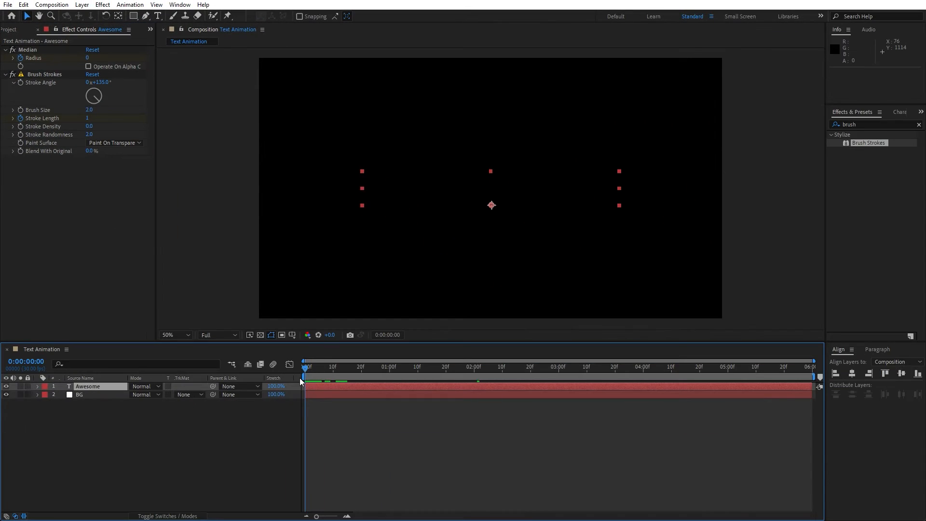
left_click_drag(299, 377, 406, 379)
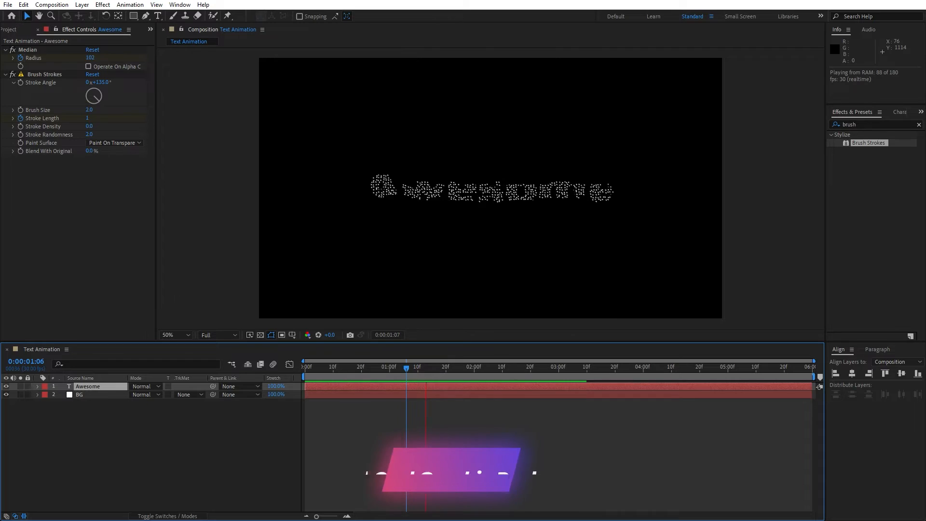
left_click(355, 368)
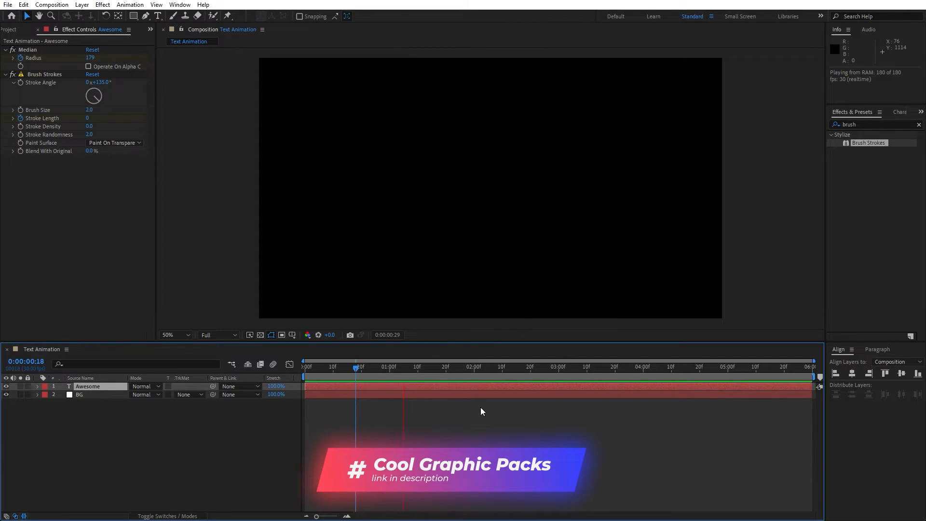
left_click_drag(437, 375, 511, 376)
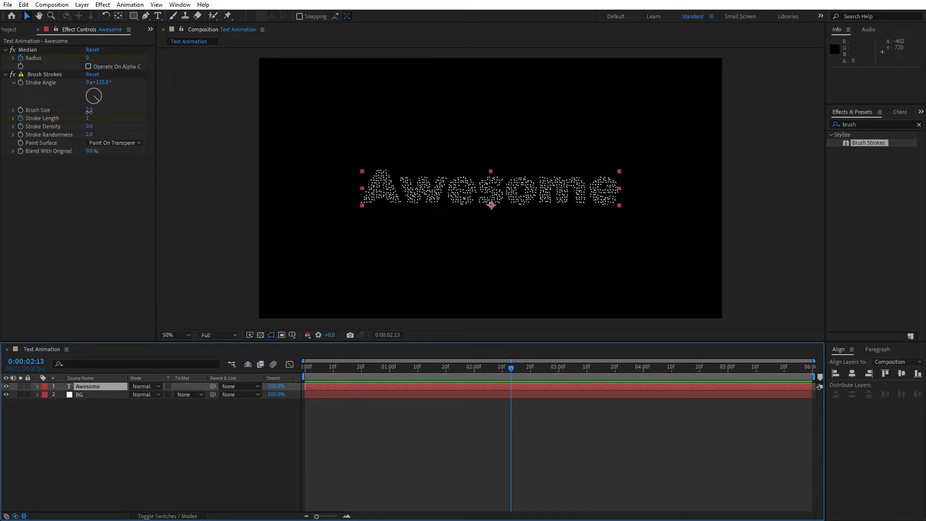
mouse_move(90, 112)
left_mouse_down()
mouse_move(375, 115)
mouse_move(93, 126)
mouse_move(125, 126)
left_mouse_up()
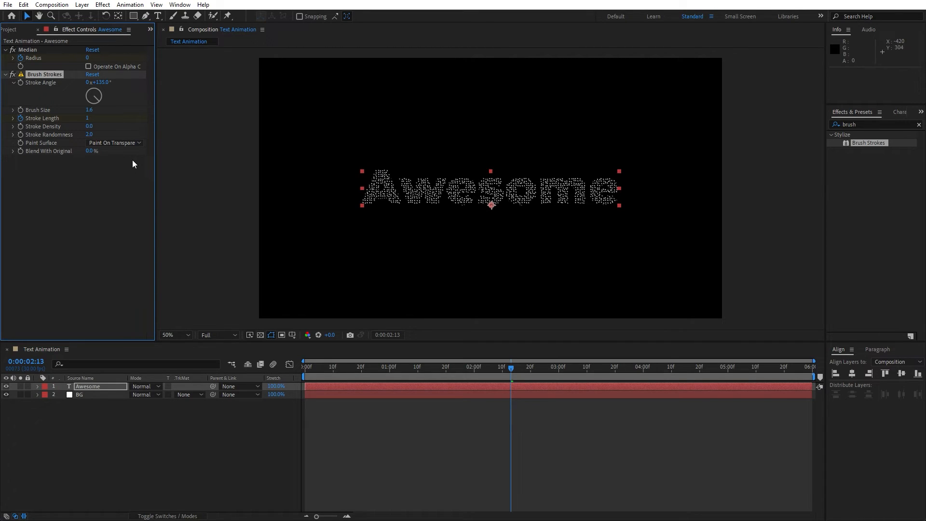
key("ctrl+z")
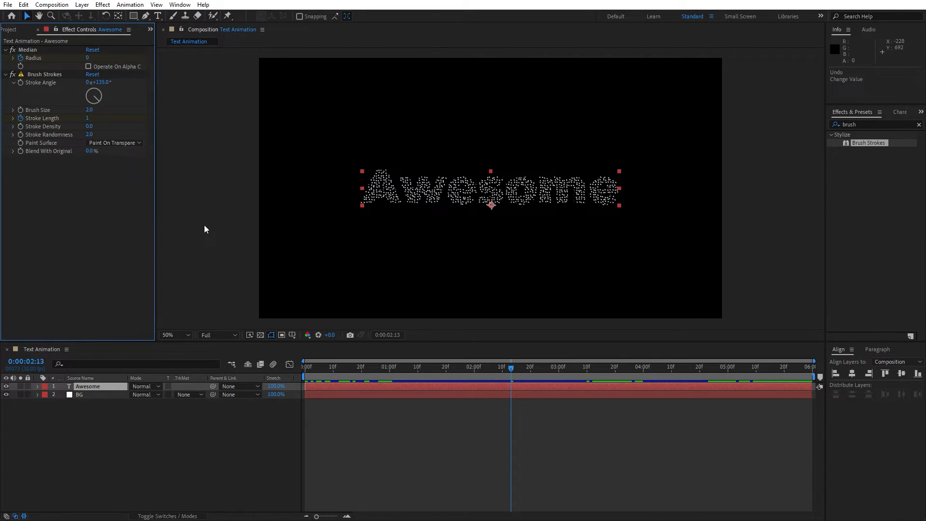
key("u")
key("j")
key("j")
key("k")
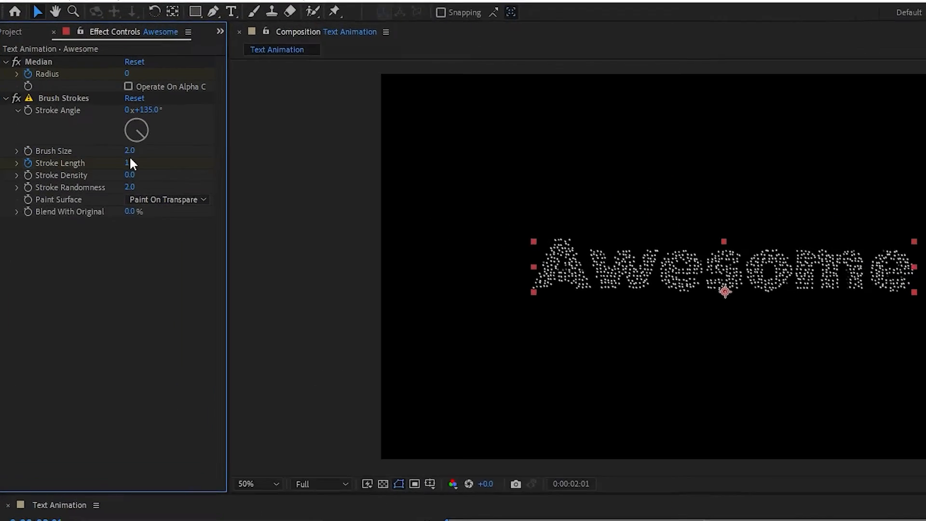
left_click_drag(88, 117, 171, 126)
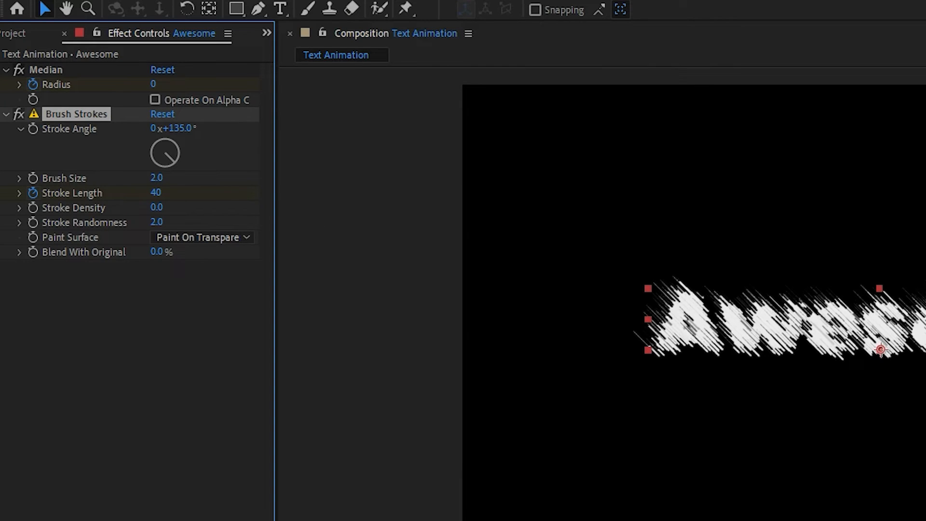
key("space")
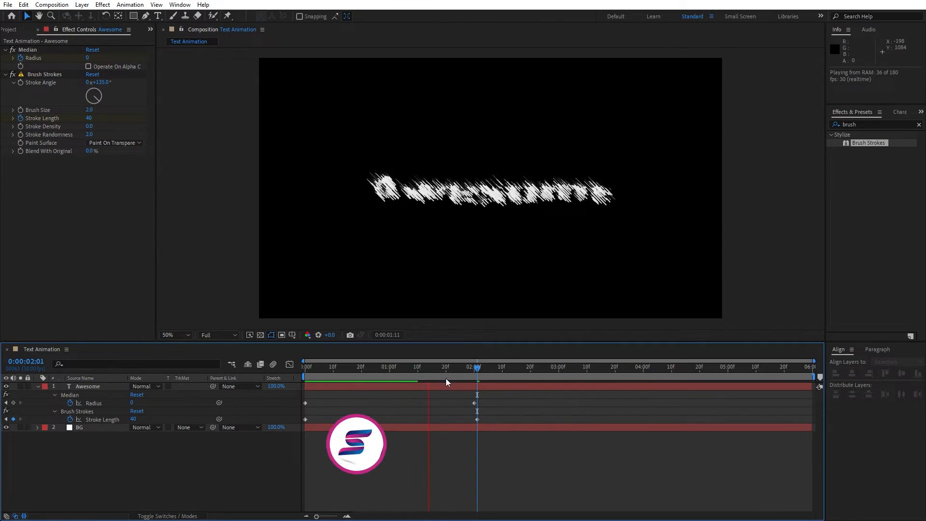
left_click(458, 371)
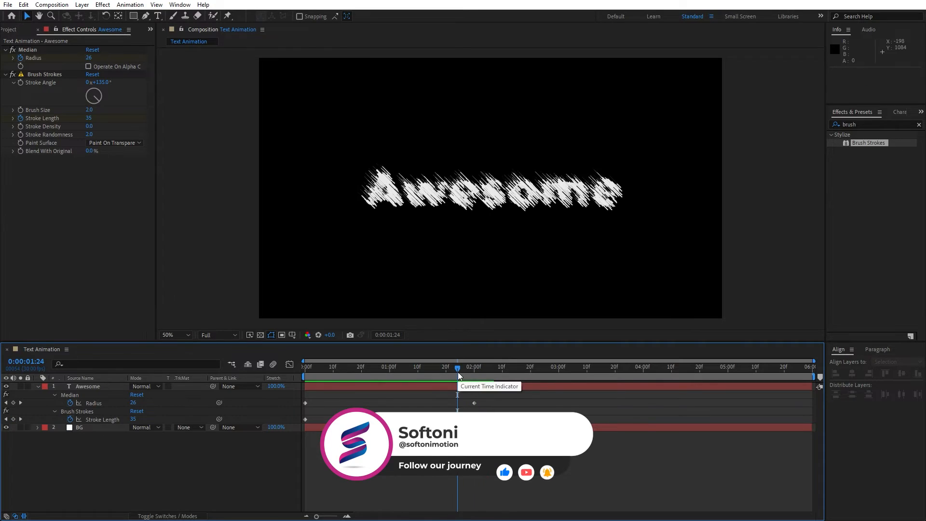
left_click_drag(457, 370, 484, 371)
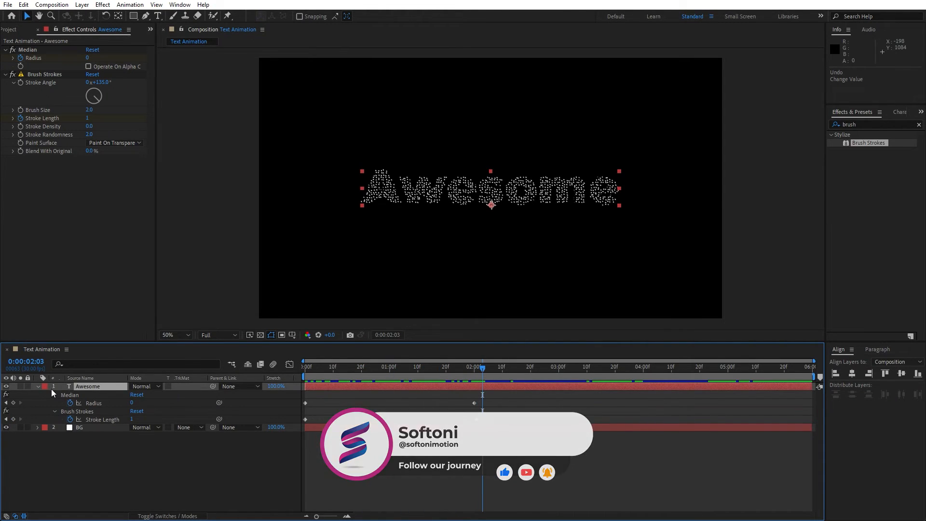
left_click(37, 388)
left_click_drag(389, 371, 525, 371)
left_click_drag(866, 125, 835, 120)
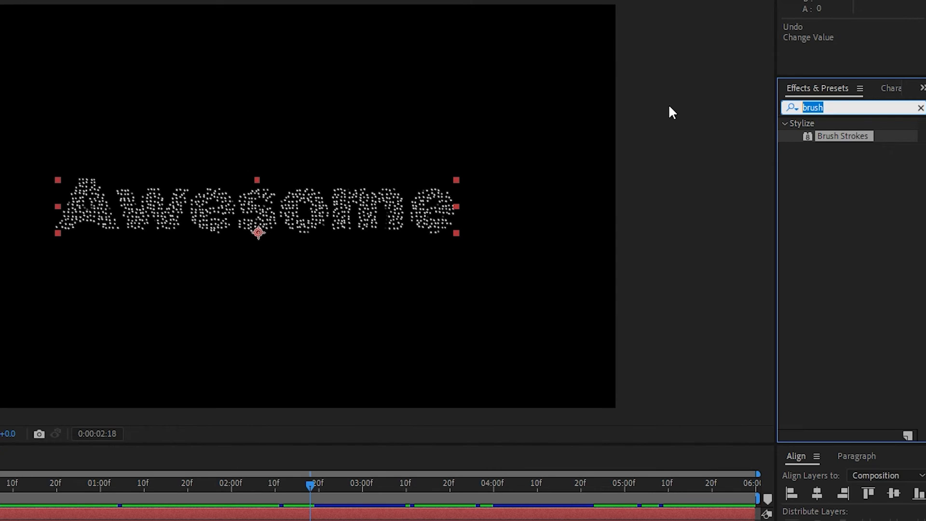
Apply Posterize Time to the Awesome layer with Frame Rate 8.
type("poster")
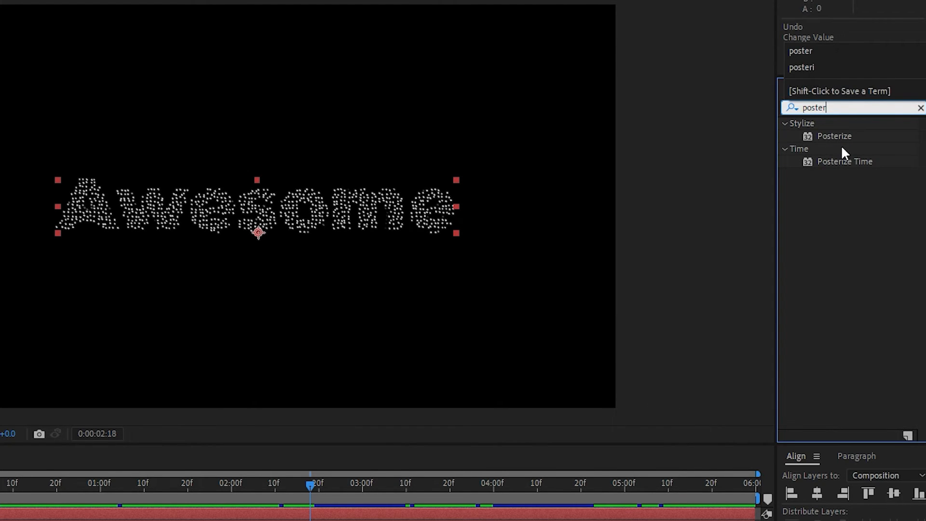
left_click_drag(846, 161, 96, 212)
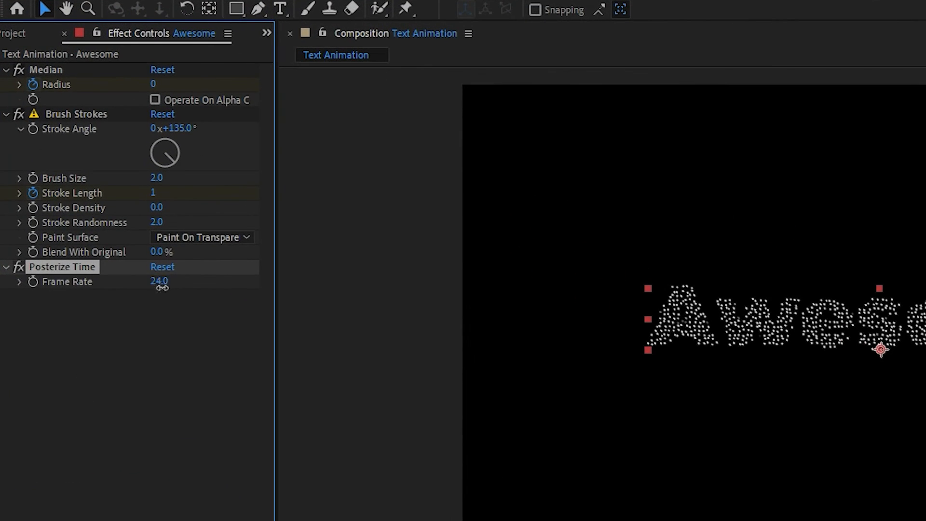
left_click(92, 169)
type("8")
key("Return")
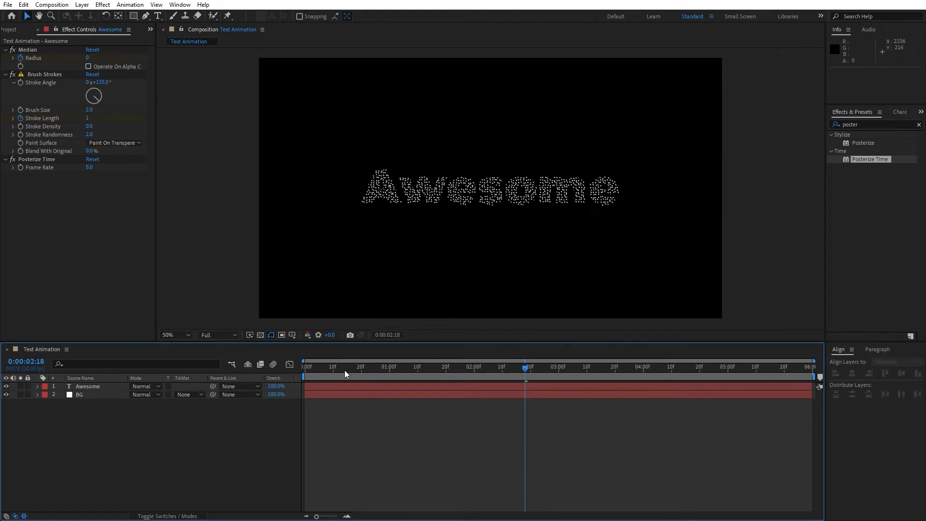
Preview and scrub the posterized animation to check its stepped timing.
left_click_drag(344, 369, 403, 372)
key("space")
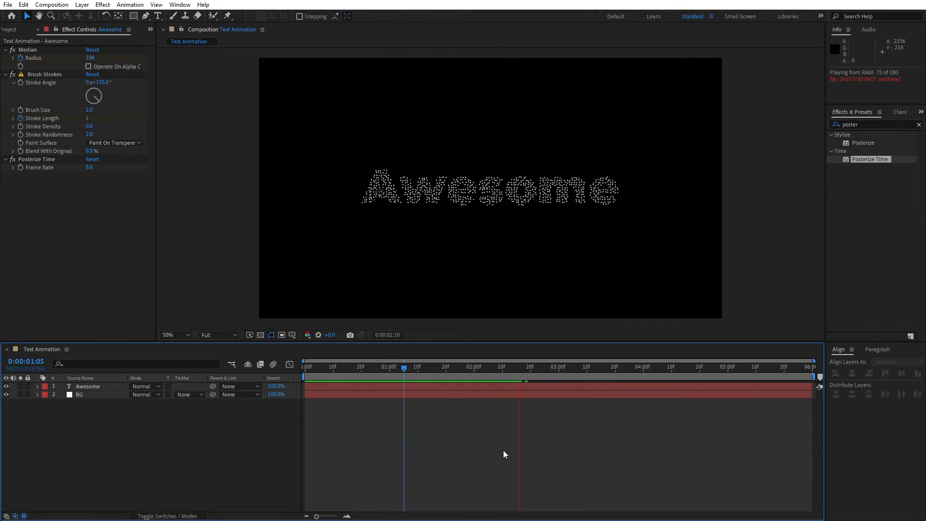
left_click(488, 369)
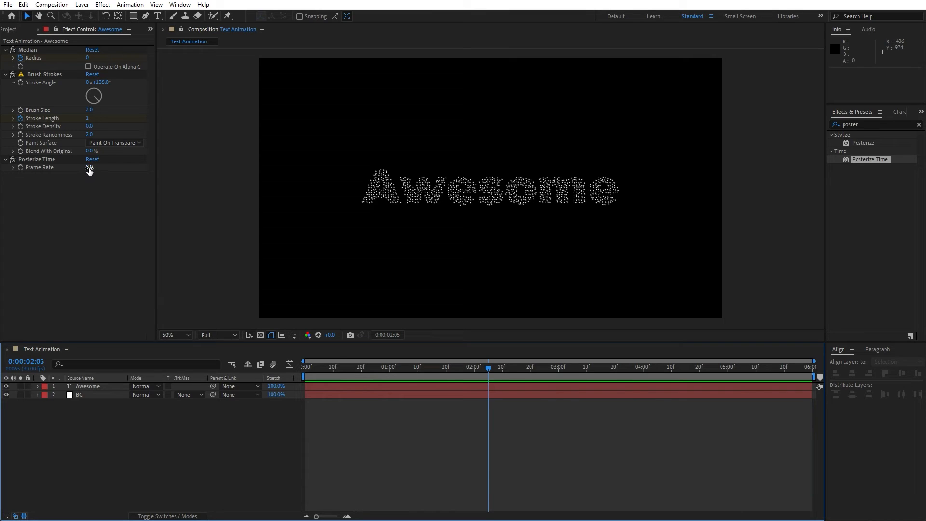
left_click_drag(355, 368, 575, 378)
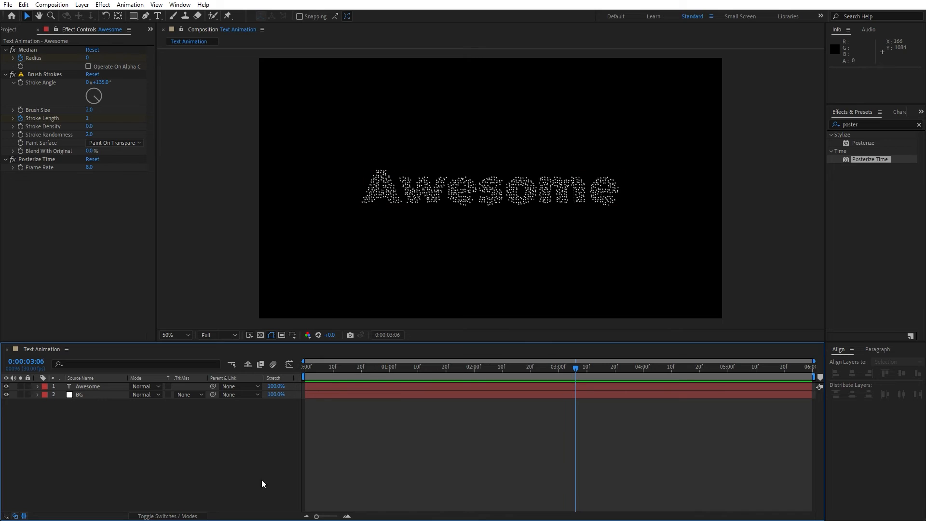
left_click(873, 125)
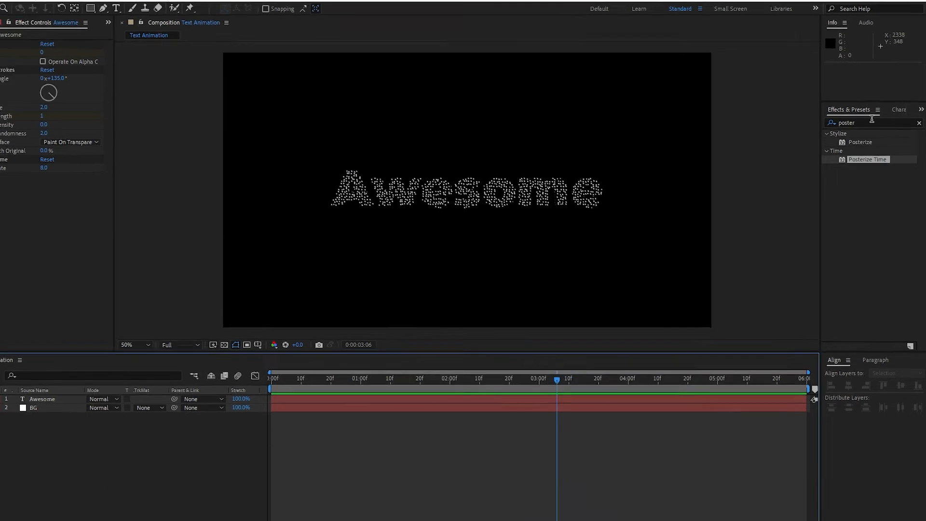
Apply Glow to the Awesome layer with Glow Radius 57 and Intensity 0.6.
type("glow")
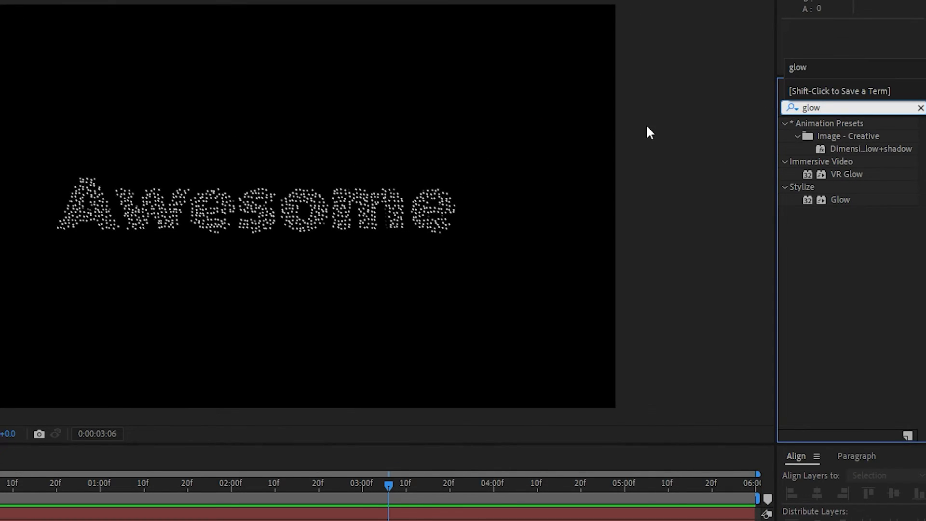
left_click_drag(839, 202, 86, 389)
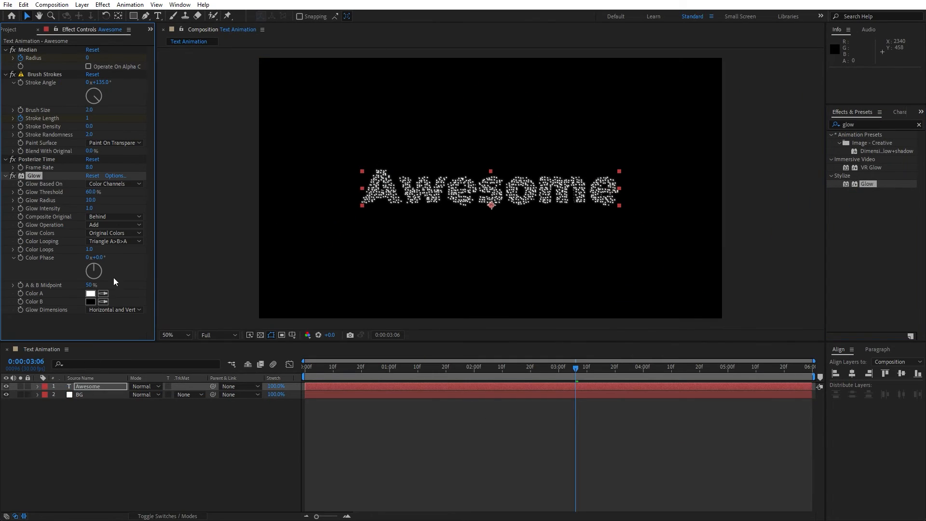
left_click_drag(372, 372, 609, 367)
left_click(292, 476)
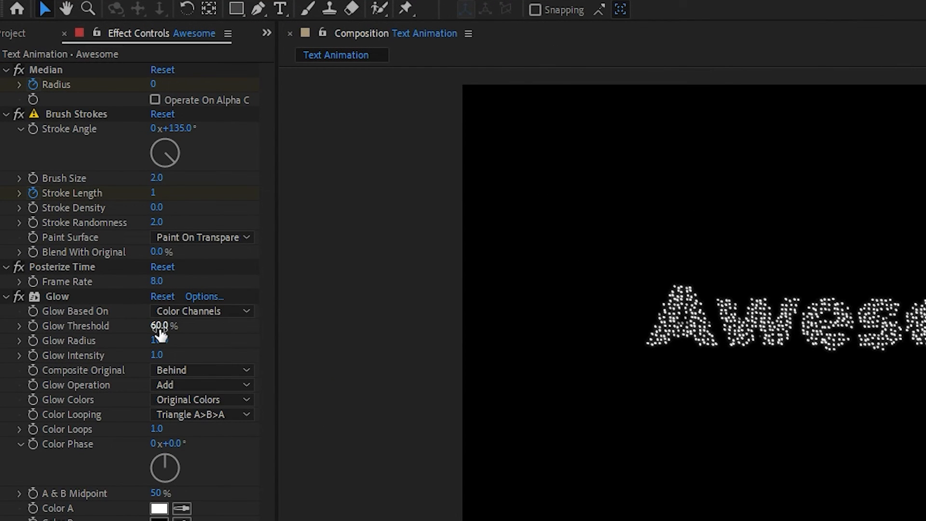
left_click_drag(159, 340, 199, 340)
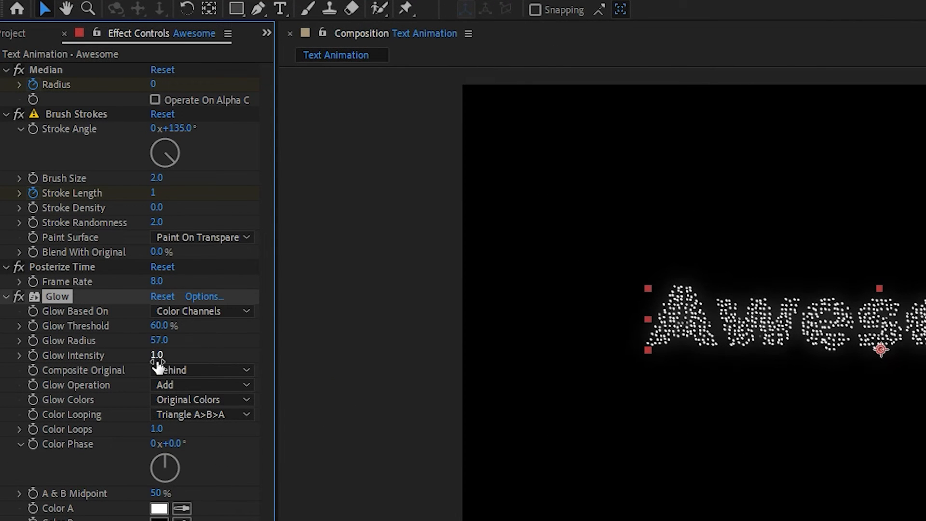
left_click_drag(143, 362, 110, 370)
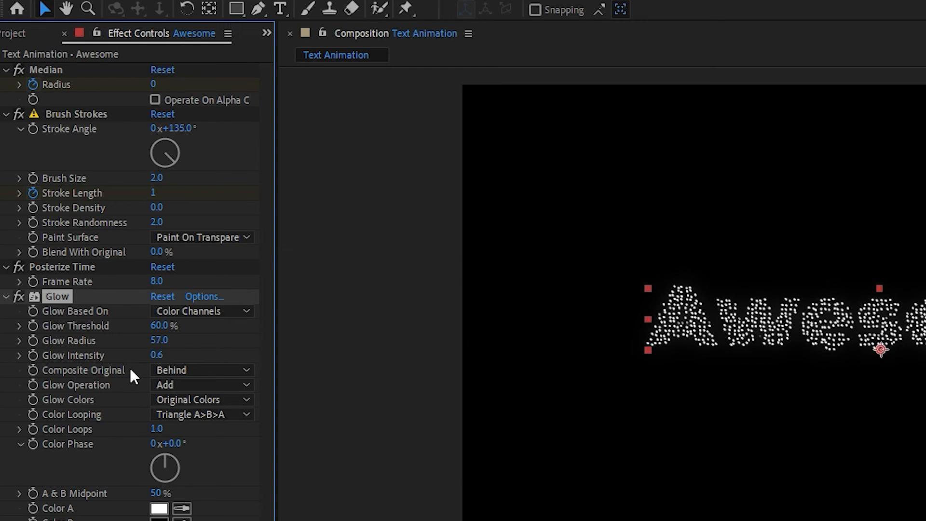
Play the finished glowing animation from the start.
key("space")
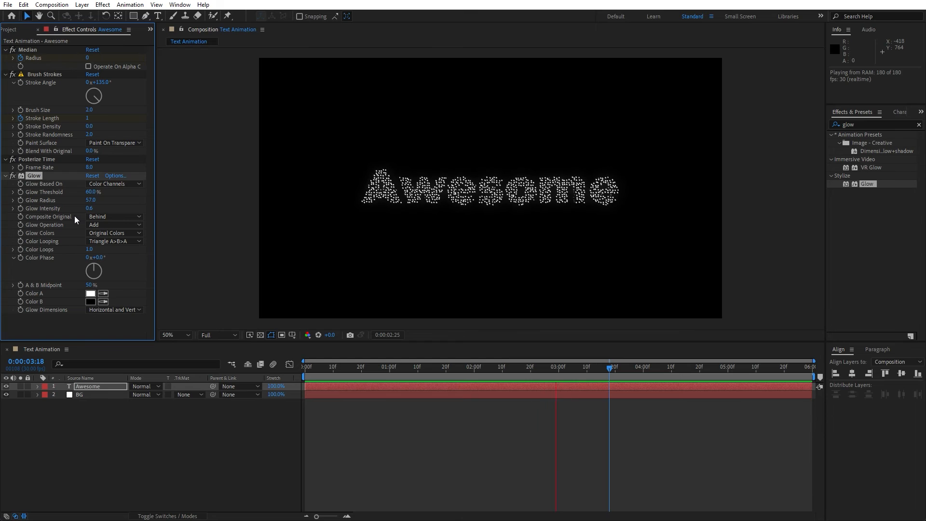
key("space")
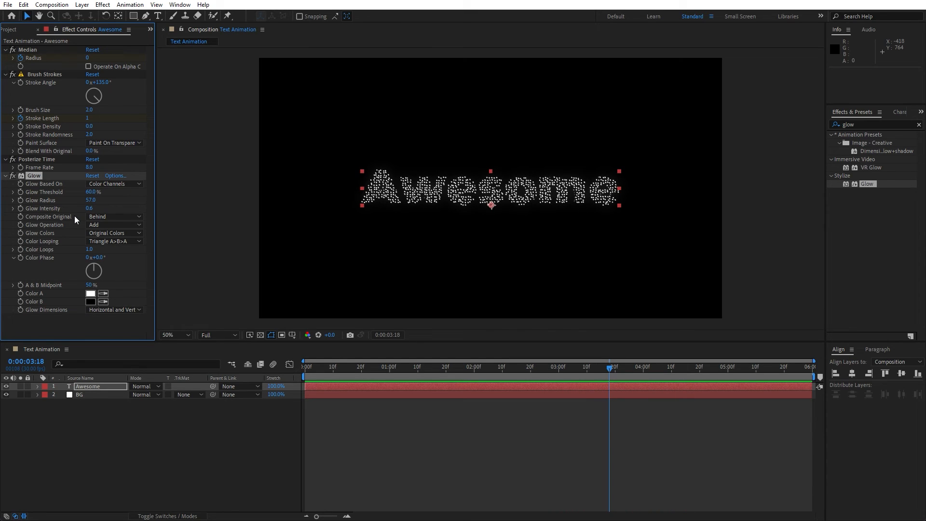
key("space")
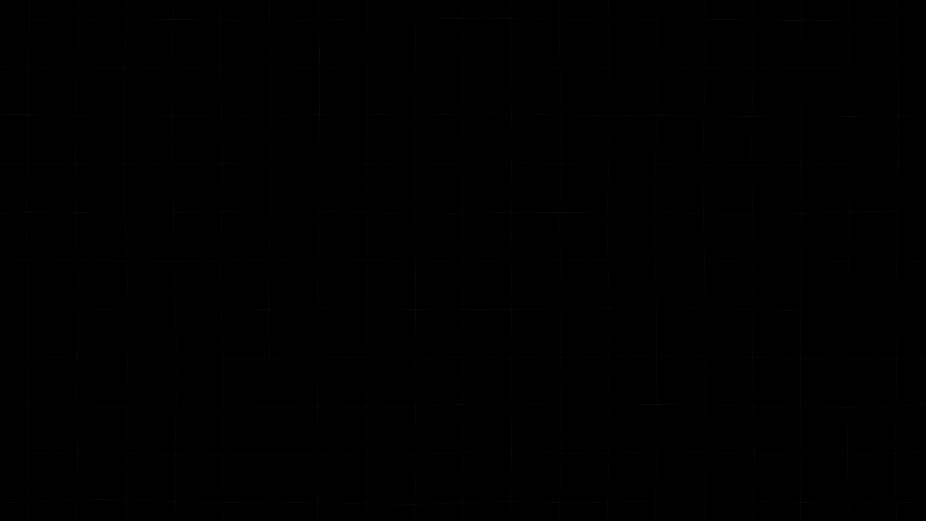